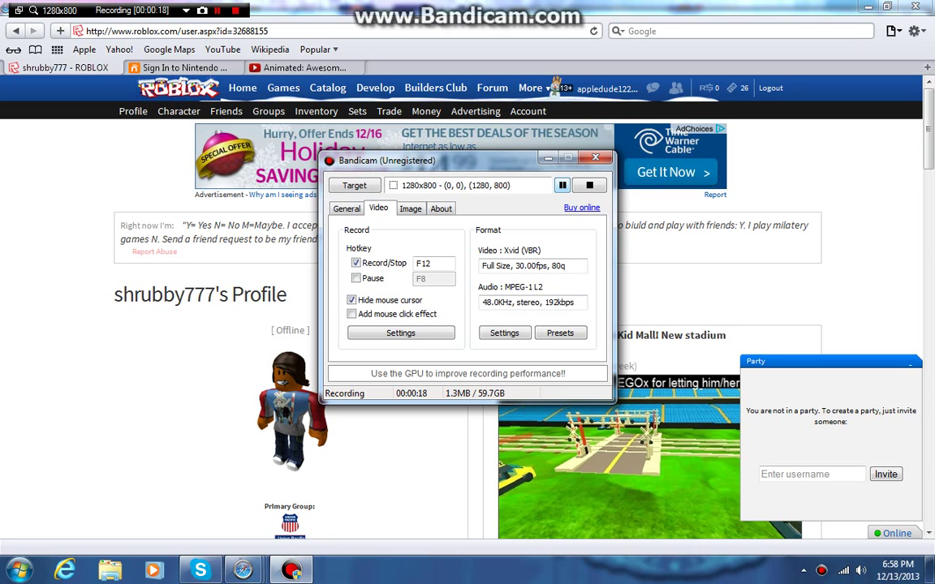
Step: Minimize all open windows so the desktop is showing
{"action": "key", "text": "super+Down"}
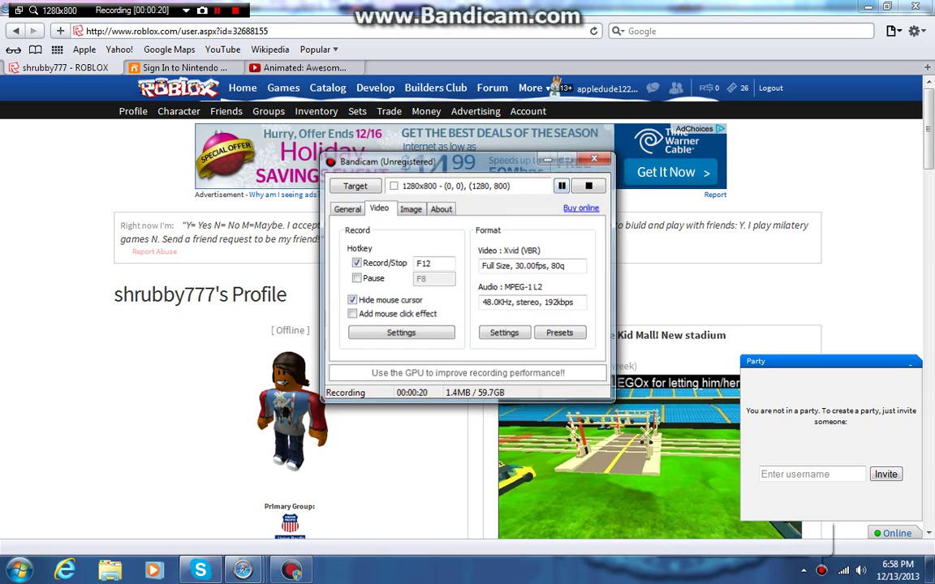
{"action": "key", "text": "super+Down"}
{"action": "key", "text": "super+Down"}
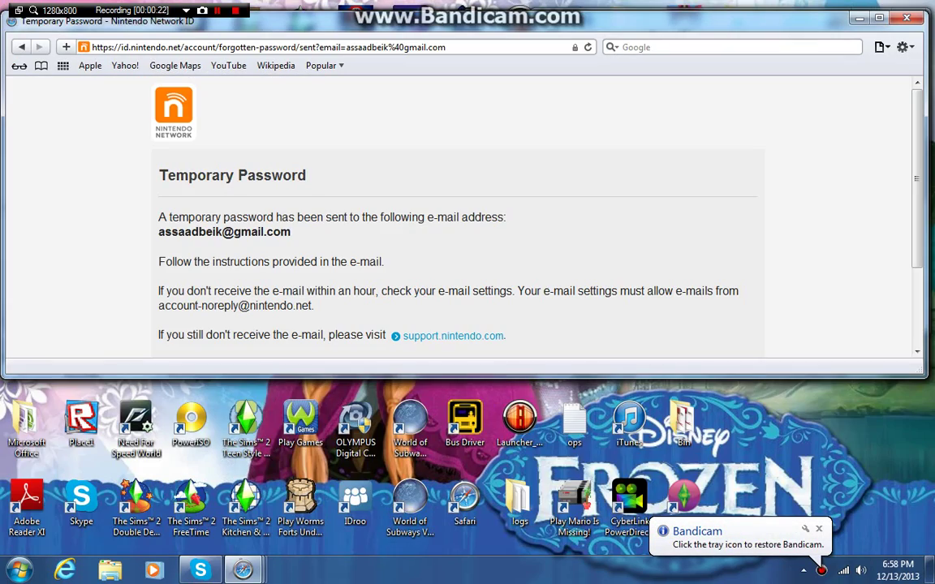
{"action": "key", "text": "super+Down"}
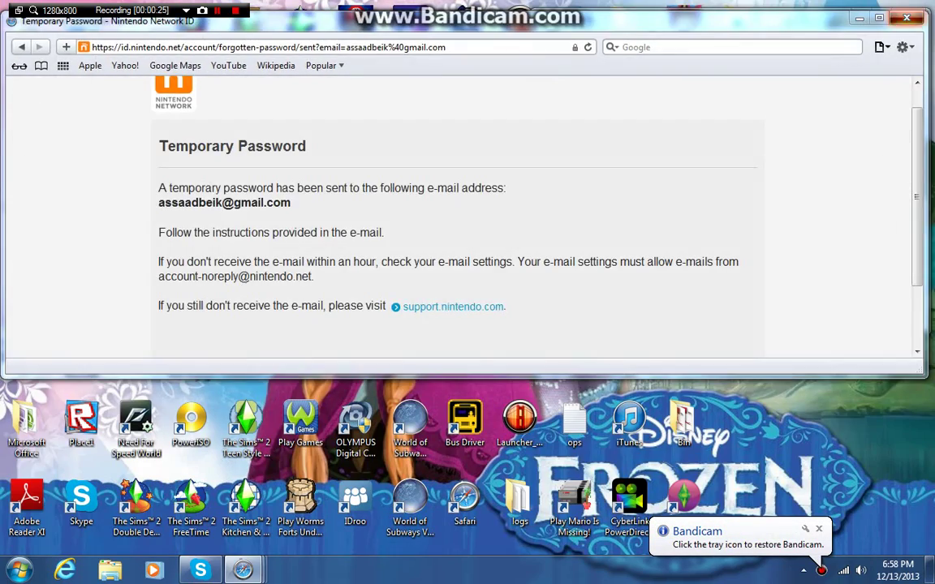
{"action": "key", "text": "super+Down"}
{"action": "key", "text": "super+Down"}
{"action": "key", "text": "super+Down"}
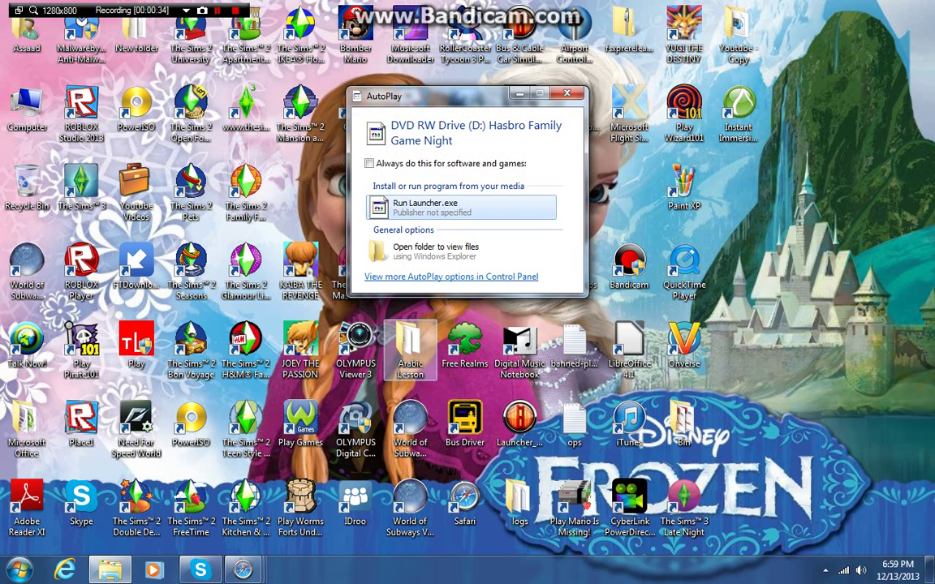
Step: Run Launcher.exe from the inserted disc, and open the Hasbro Family Game Night DVD drive (D:) to list its files
{"action": "left_click", "coordinate": [426, 204]}
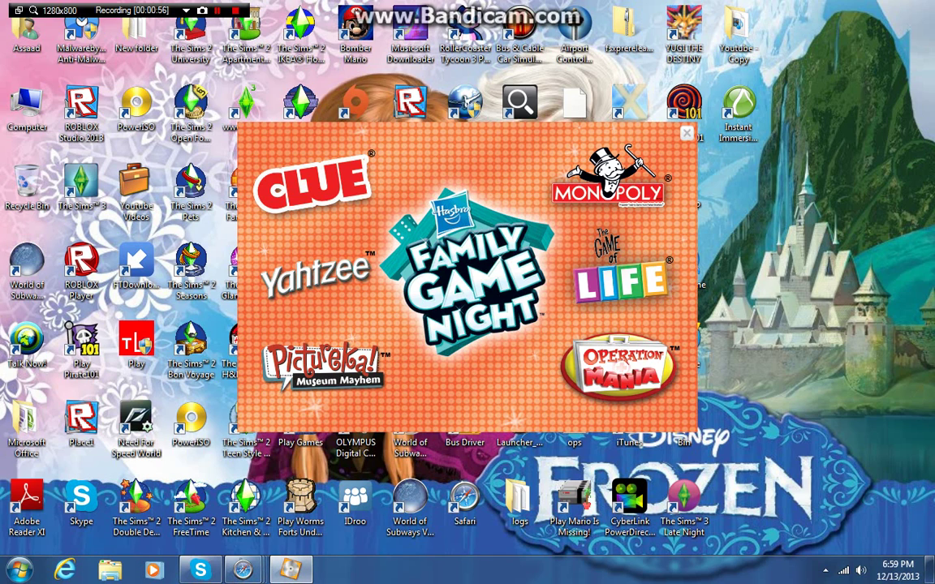
{"action": "left_click", "coordinate": [18, 570]}
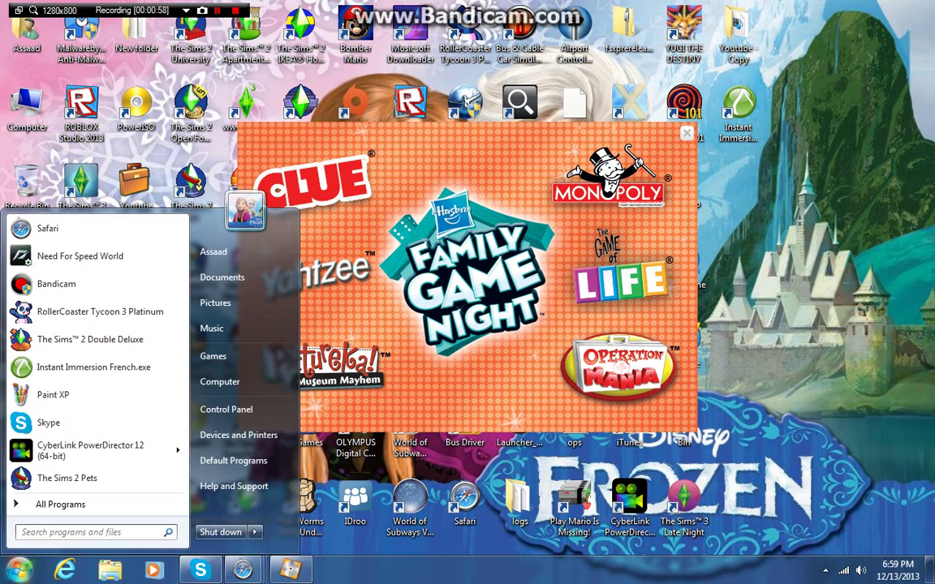
{"action": "left_click", "coordinate": [220, 382]}
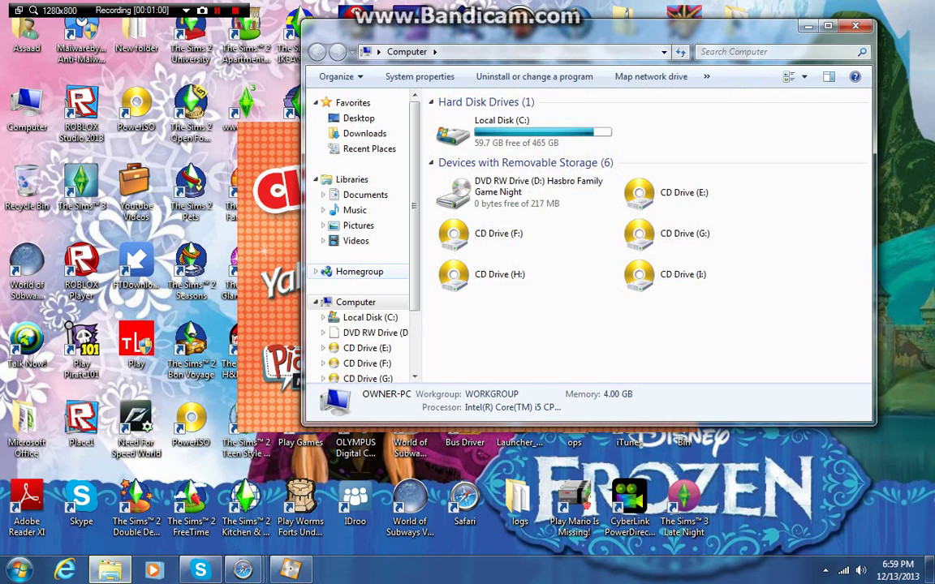
{"action": "left_click", "coordinate": [523, 193]}
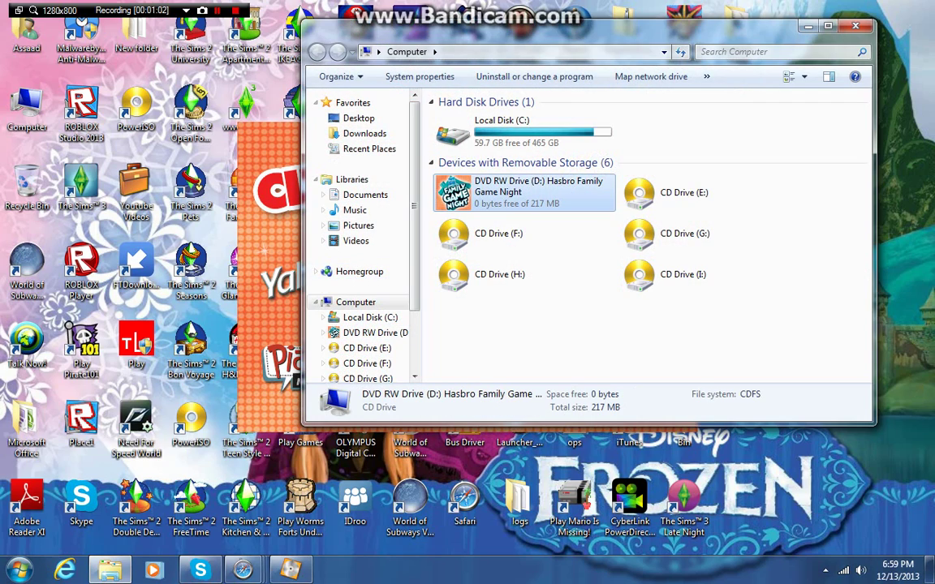
{"action": "right_click", "coordinate": [552, 207]}
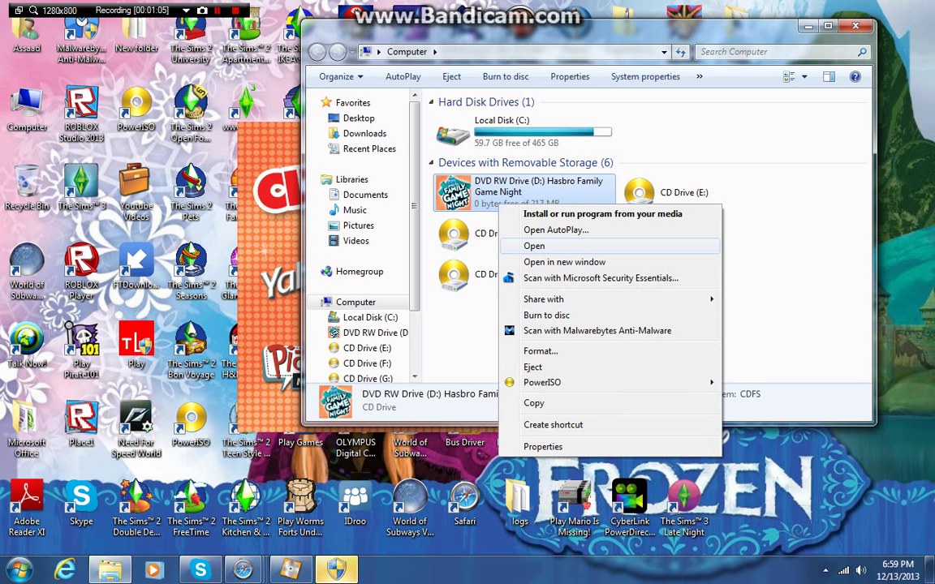
{"action": "left_click", "coordinate": [567, 245]}
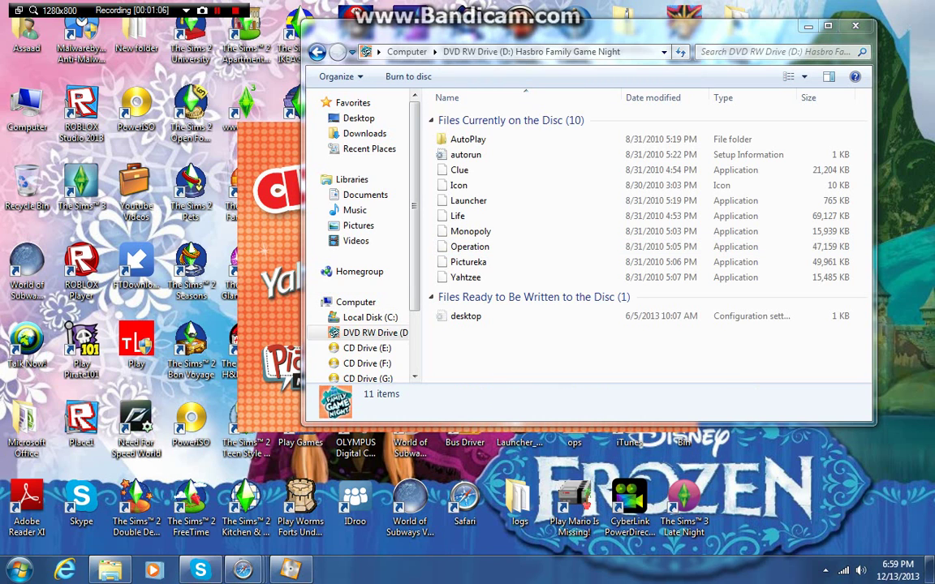
Step: Install Monopoly from its application file on the disc, accepting the setup wizard's default options through to the end
{"action": "double_click", "coordinate": [470, 231]}
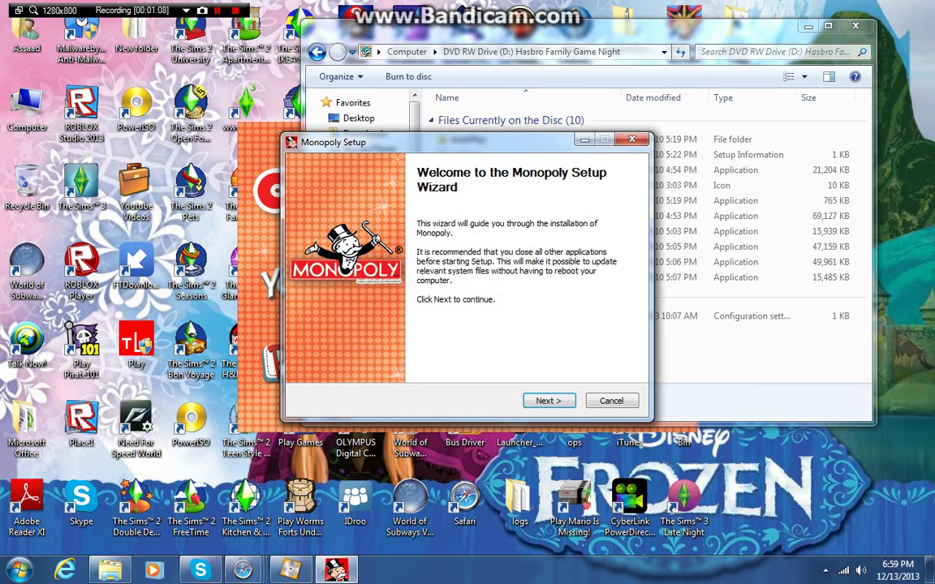
{"action": "key", "text": "Return"}
{"action": "key", "text": "Return"}
{"action": "key", "text": "Return"}
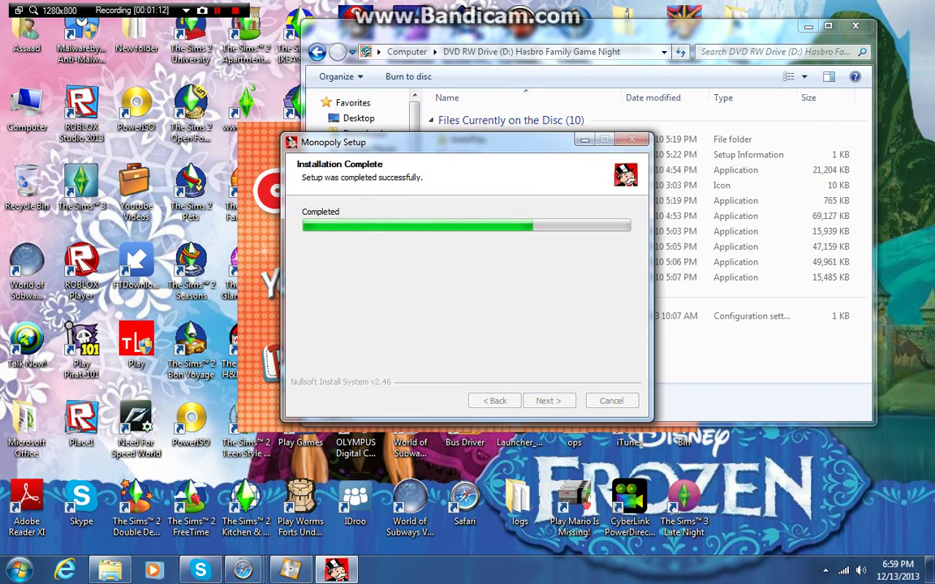
{"action": "key", "text": "Return"}
{"action": "key", "text": "Return"}
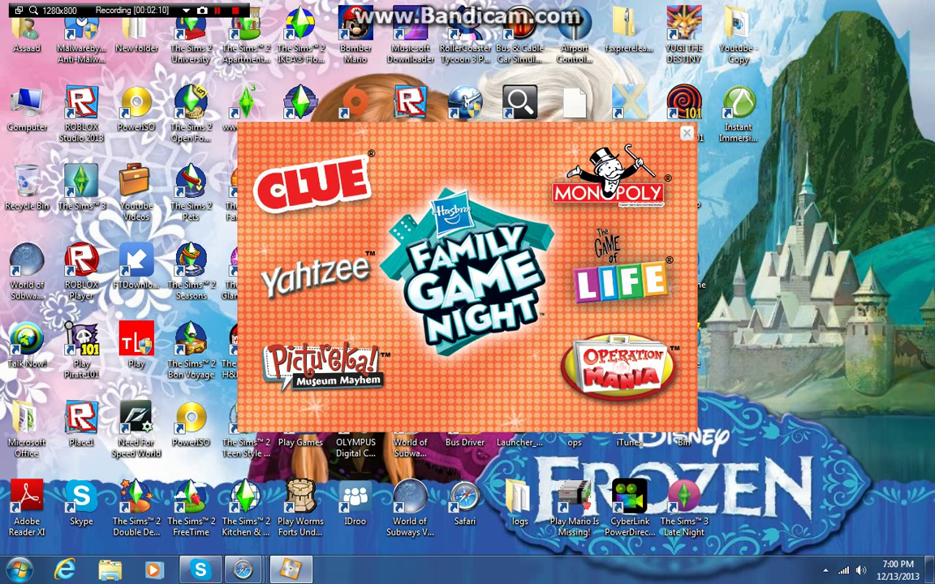
Step: Reopen the Hasbro Family Game Night DVD drive (D:) from Computer to show its game installers
{"action": "mouse_move", "coordinate": [241, 570]}
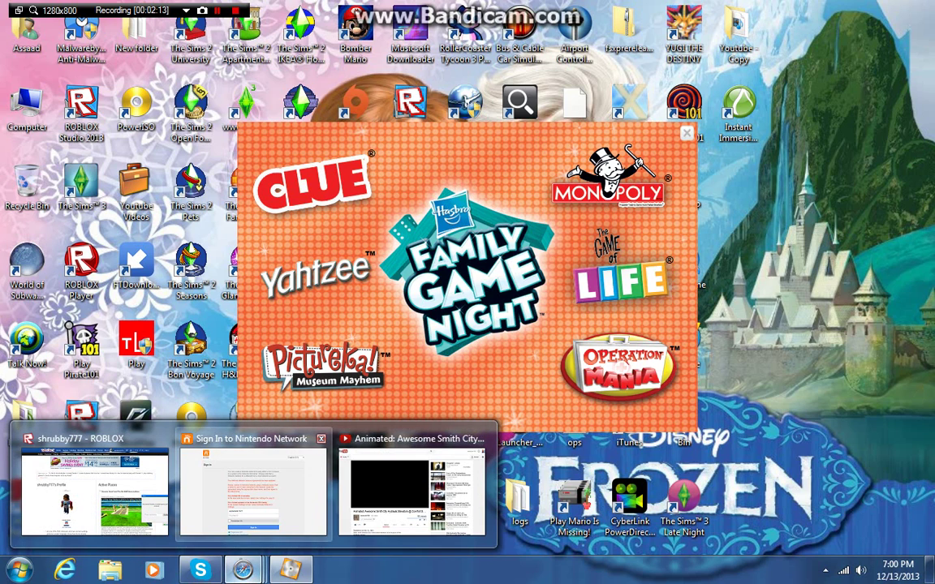
{"action": "key", "text": "super"}
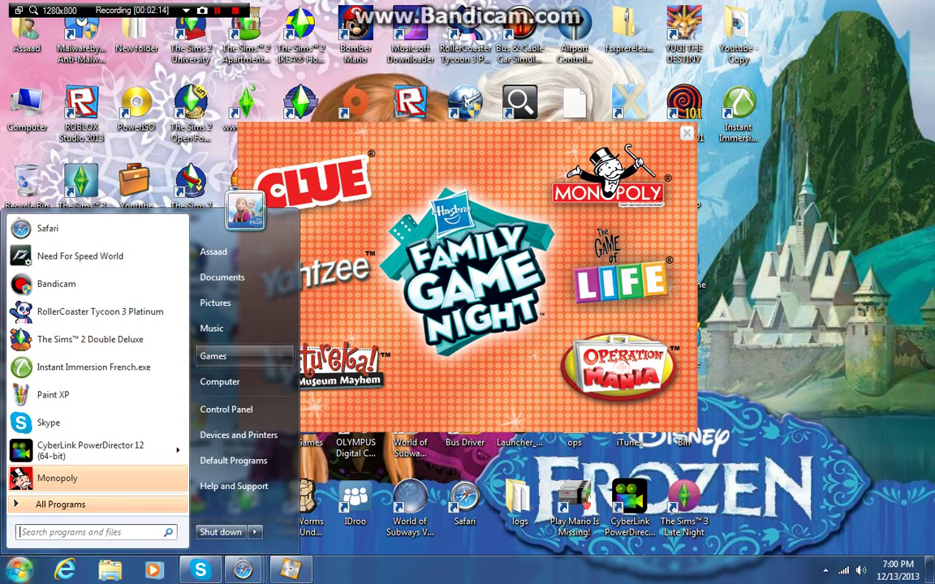
{"action": "left_click", "coordinate": [223, 320]}
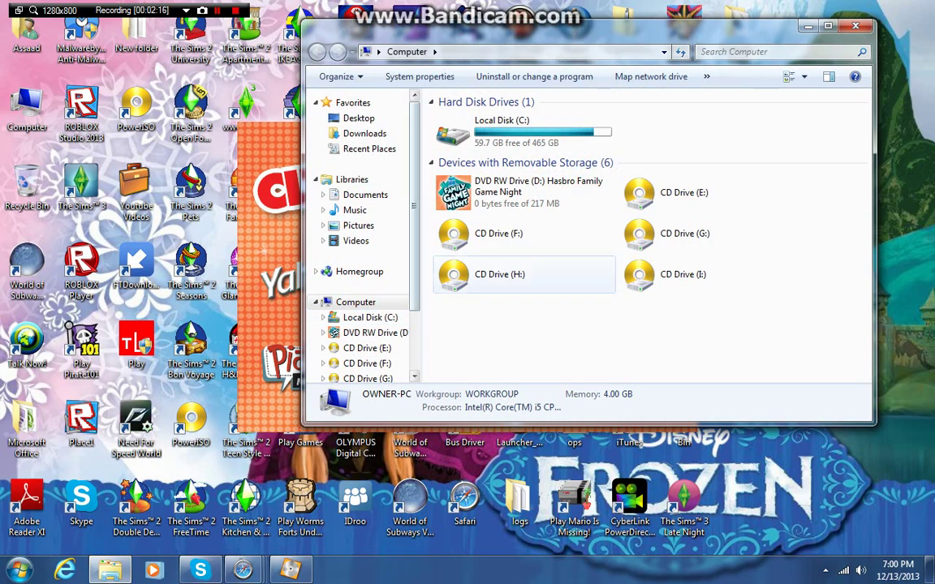
{"action": "right_click", "coordinate": [524, 198]}
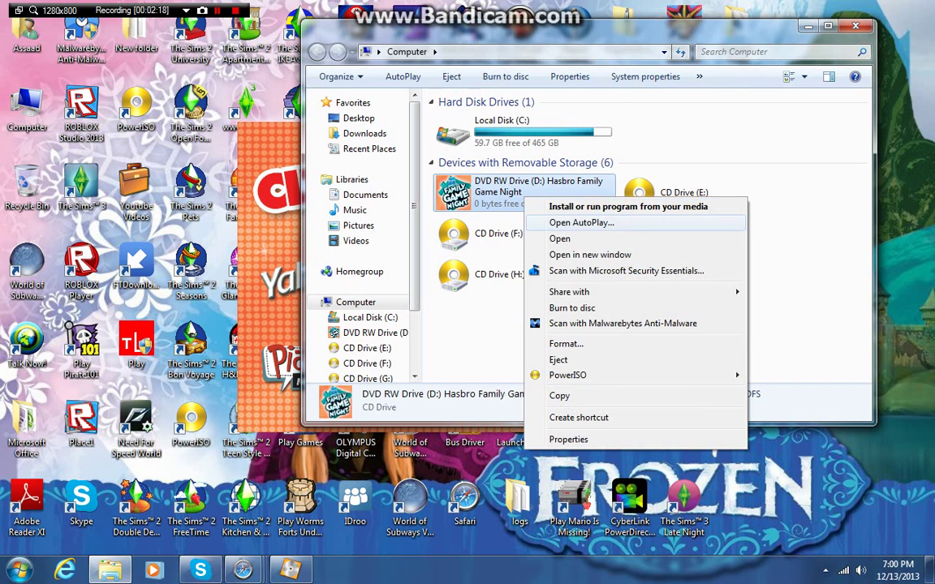
{"action": "left_click", "coordinate": [568, 238]}
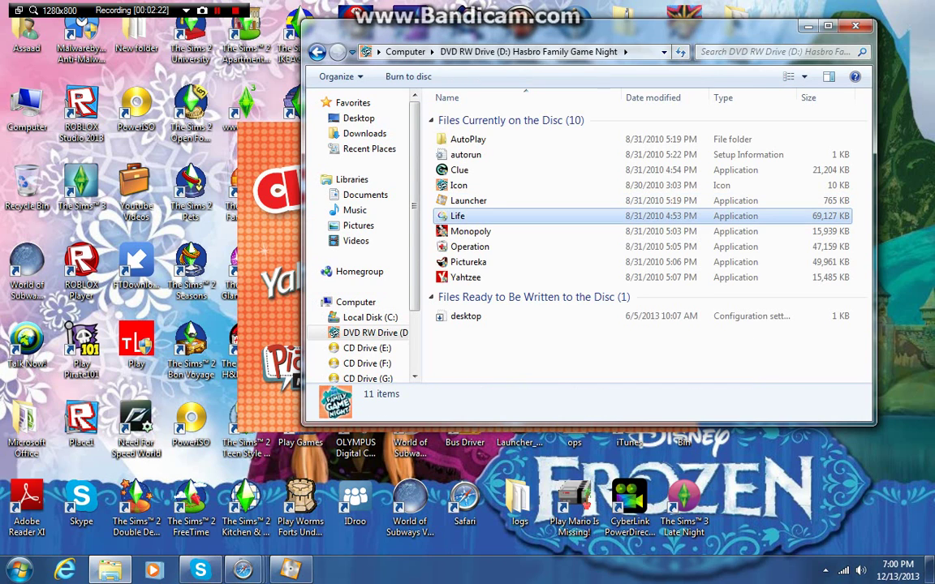
Step: Run the Life installer from the disc, close the duplicate permission request, and install Game of LIFE with the default options
{"action": "left_click", "coordinate": [457, 216]}
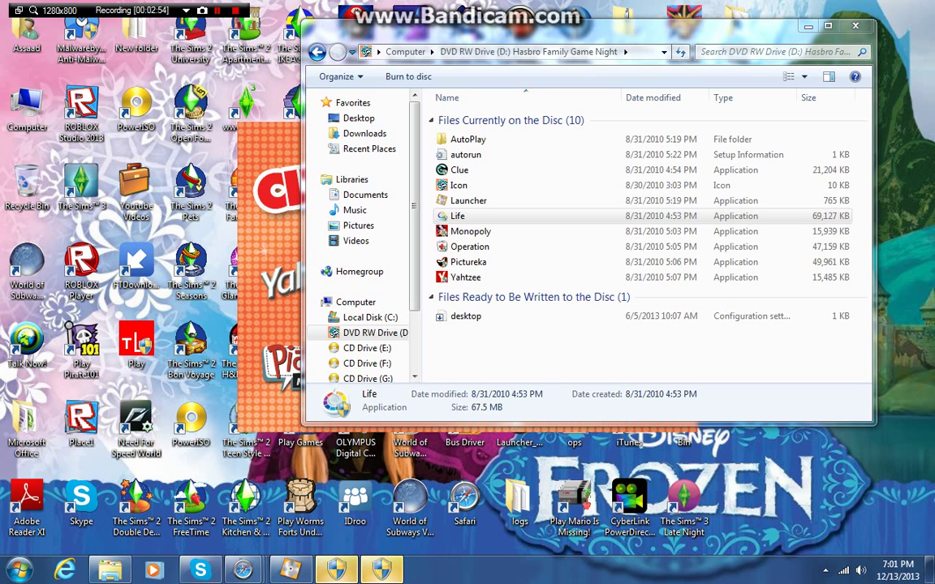
{"action": "right_click", "coordinate": [381, 571]}
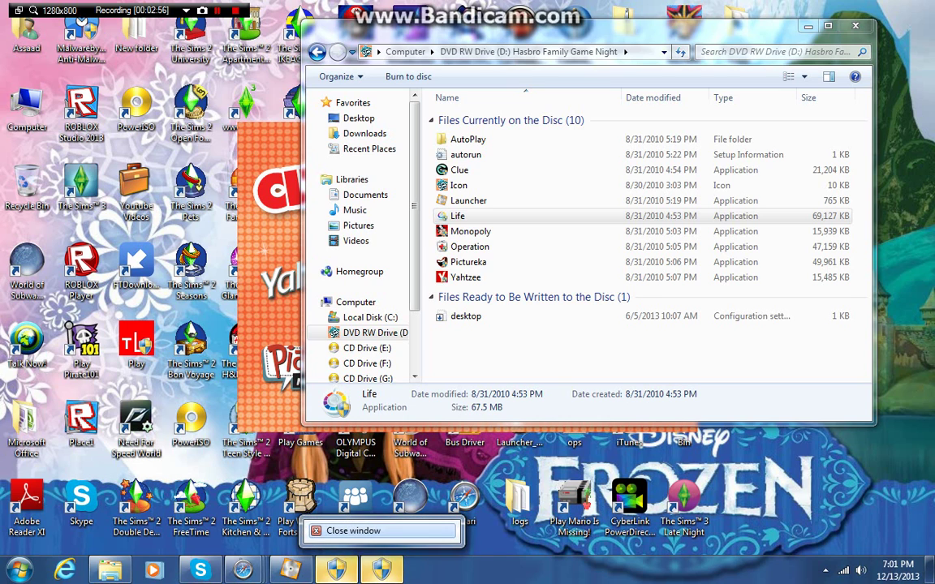
{"action": "left_click", "coordinate": [353, 531]}
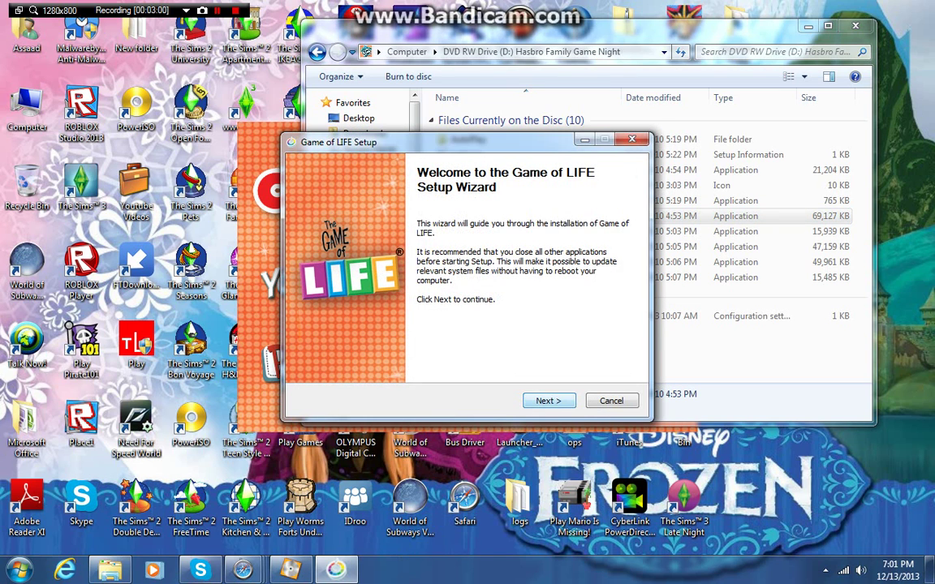
{"action": "key", "text": "Return"}
{"action": "key", "text": "Return"}
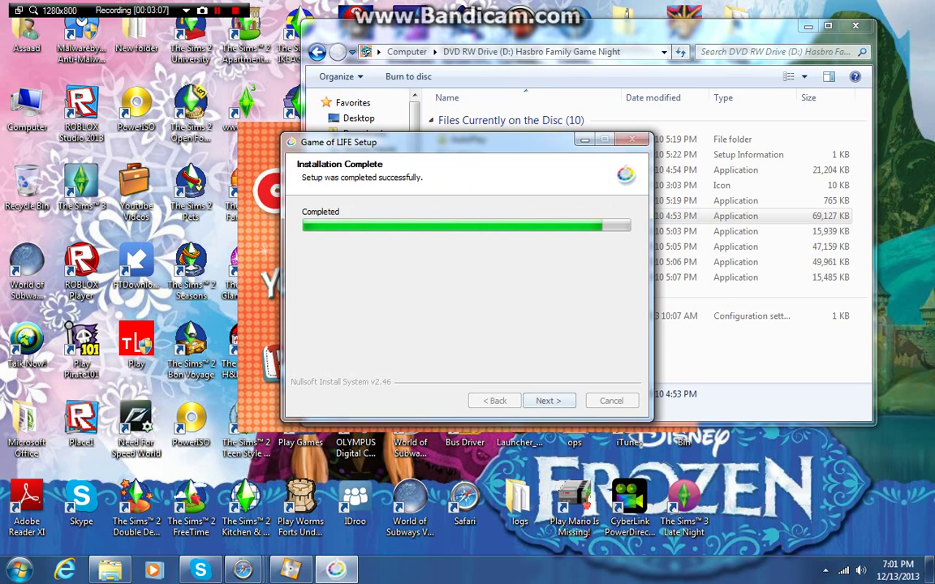
{"action": "key", "text": "Return"}
{"action": "key", "text": "Return"}
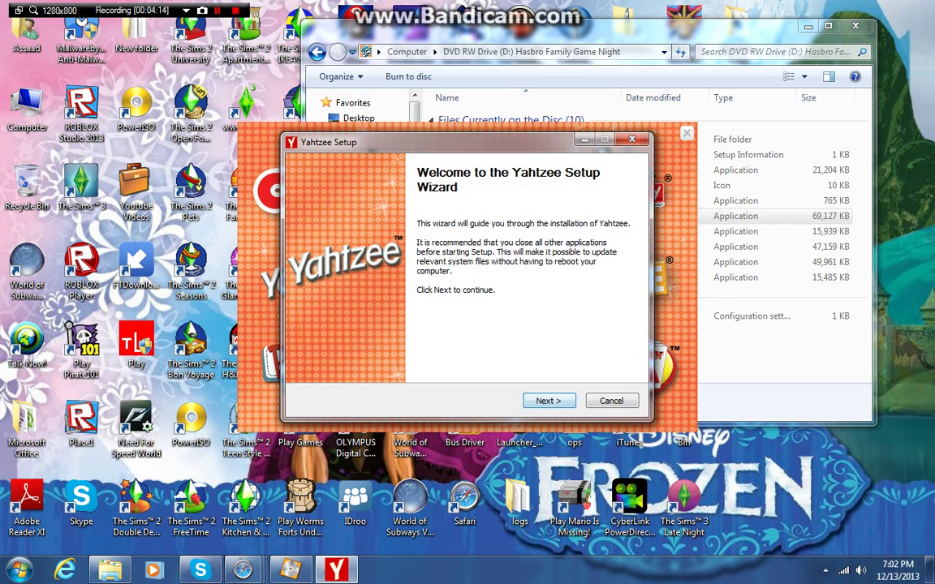
Step: Install Yahtzee with the setup wizard's default options and close the finished wizard
{"action": "key", "text": "Return"}
{"action": "key", "text": "Return"}
{"action": "key", "text": "Return"}
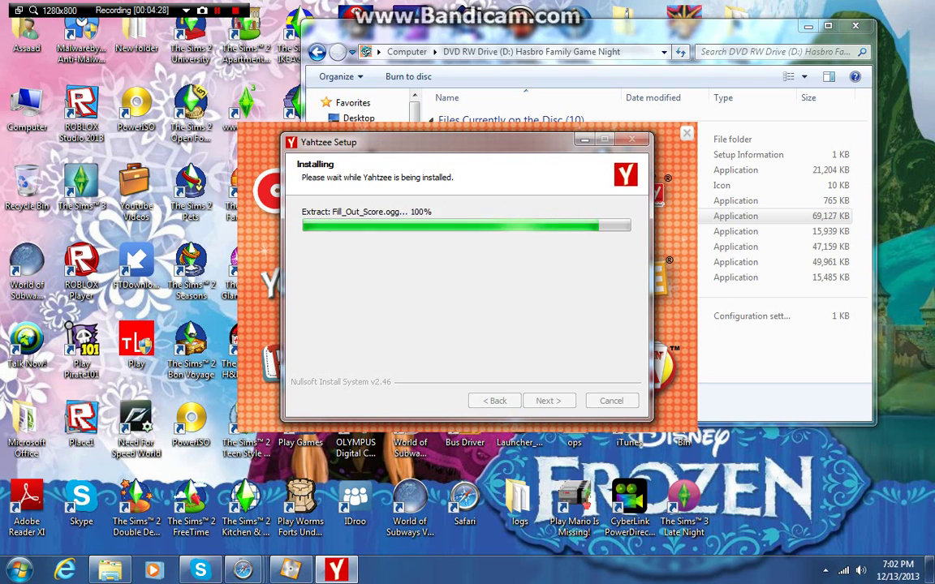
{"action": "key", "text": "Return"}
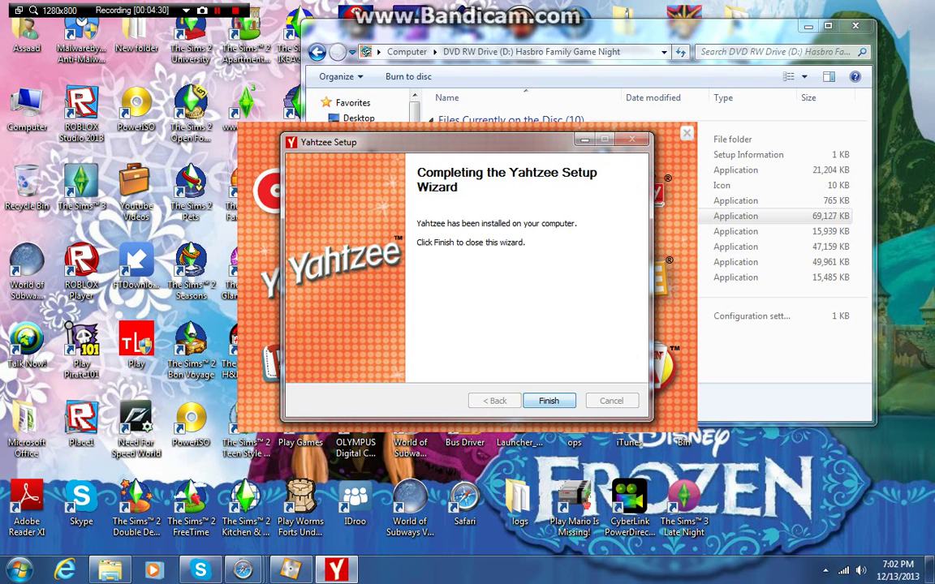
{"action": "key", "text": "Return"}
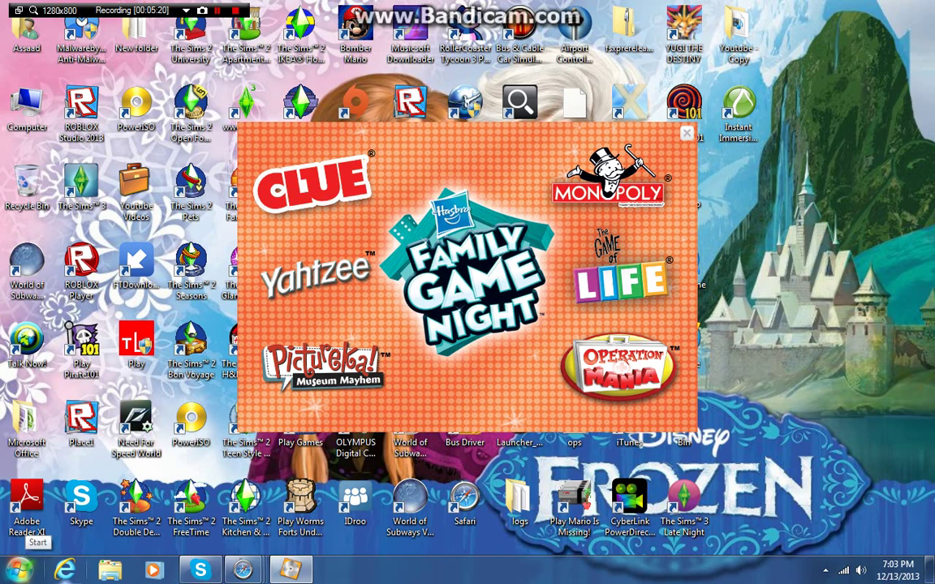
Step: Browse the files on the Hasbro Family Game Night disc in drive D: again
{"action": "left_click", "coordinate": [18, 571]}
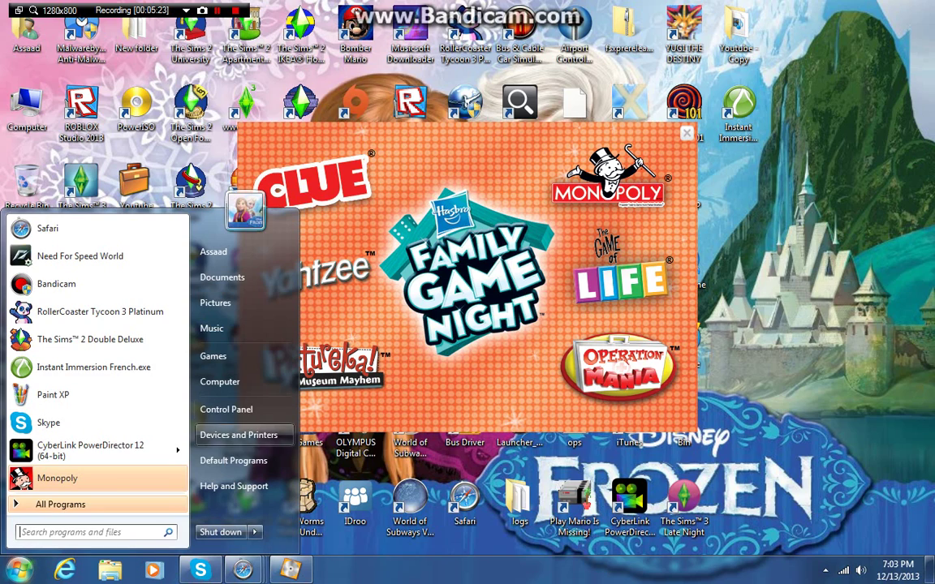
{"action": "key", "text": "Escape"}
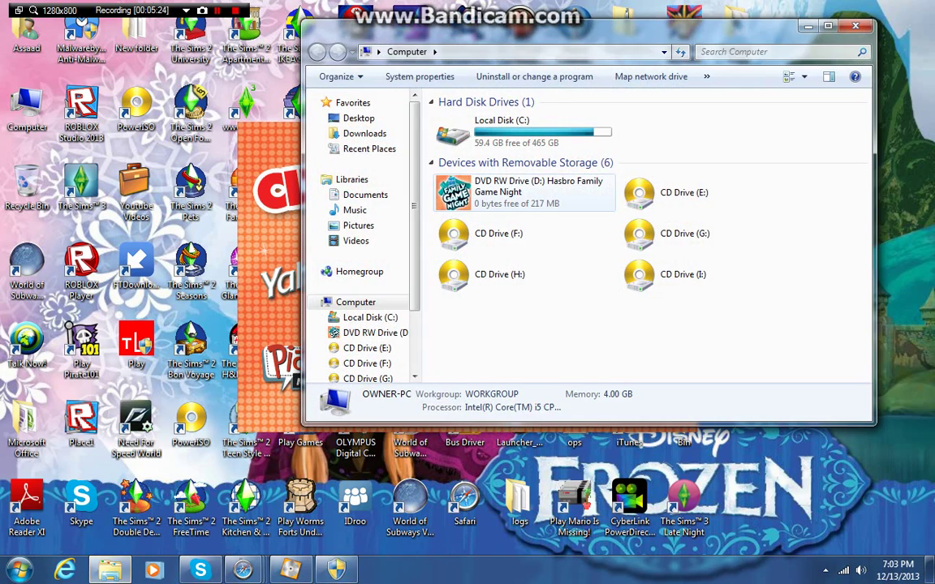
{"action": "right_click", "coordinate": [516, 196]}
{"action": "left_click", "coordinate": [553, 237]}
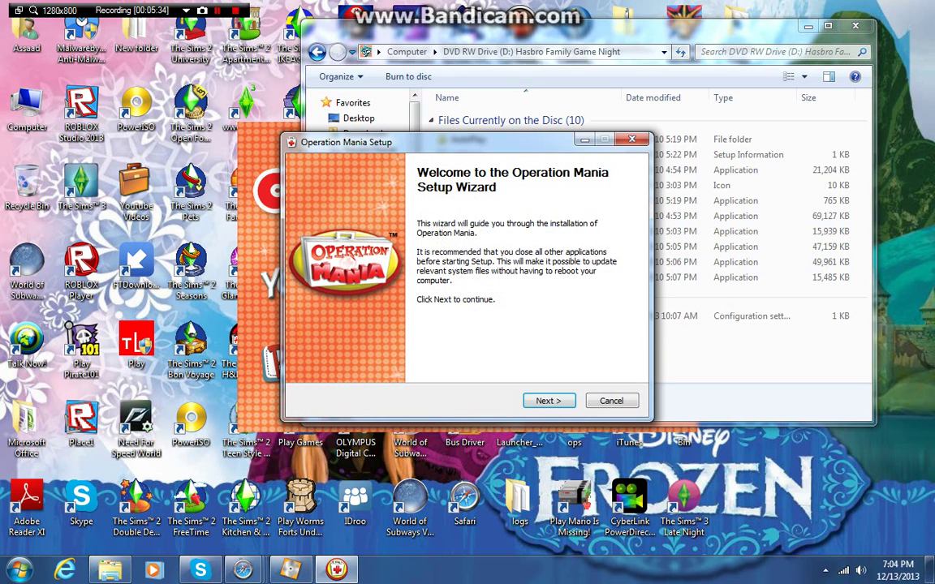
Step: Install Operation Mania with the default options offered by its setup wizard
{"action": "key", "text": "Return"}
{"action": "key", "text": "Return"}
{"action": "key", "text": "Return"}
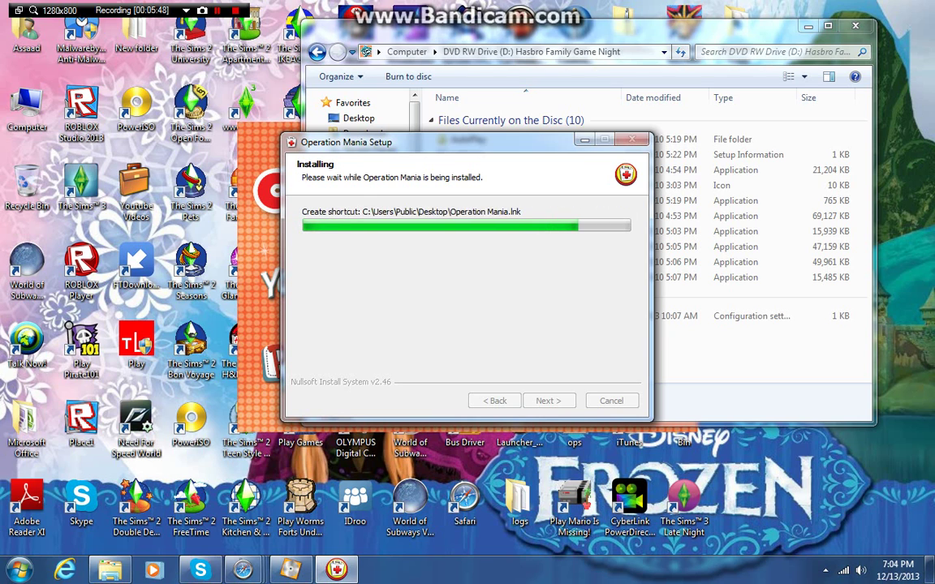
{"action": "key", "text": "Return"}
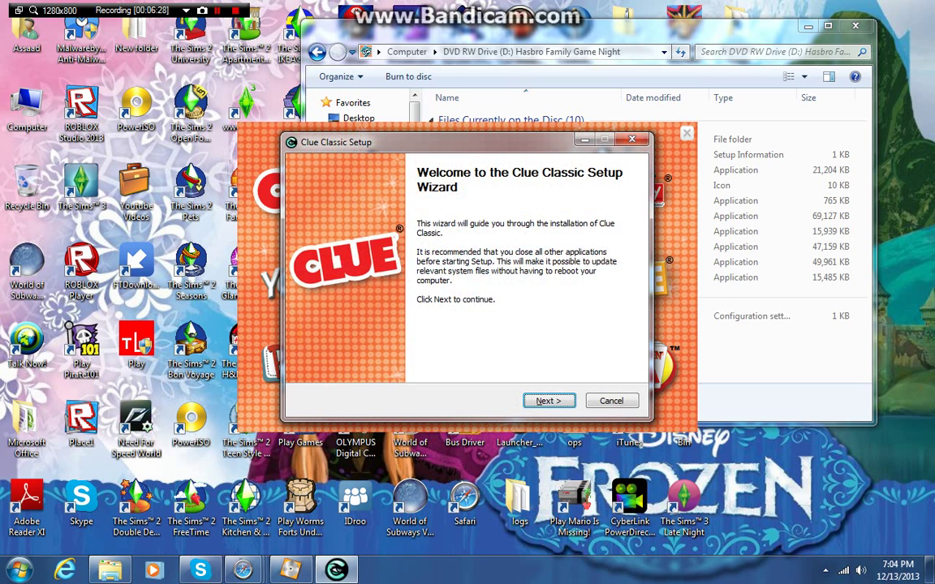
Step: Install Clue Classic with the default setup options and close its finished wizard
{"action": "key", "text": "Return"}
{"action": "key", "text": "Return"}
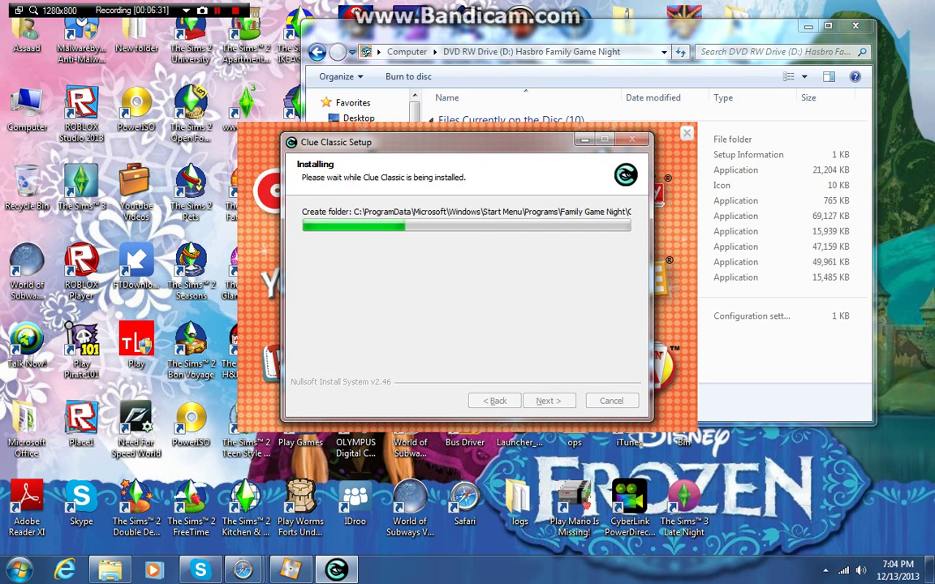
{"action": "key", "text": "Return"}
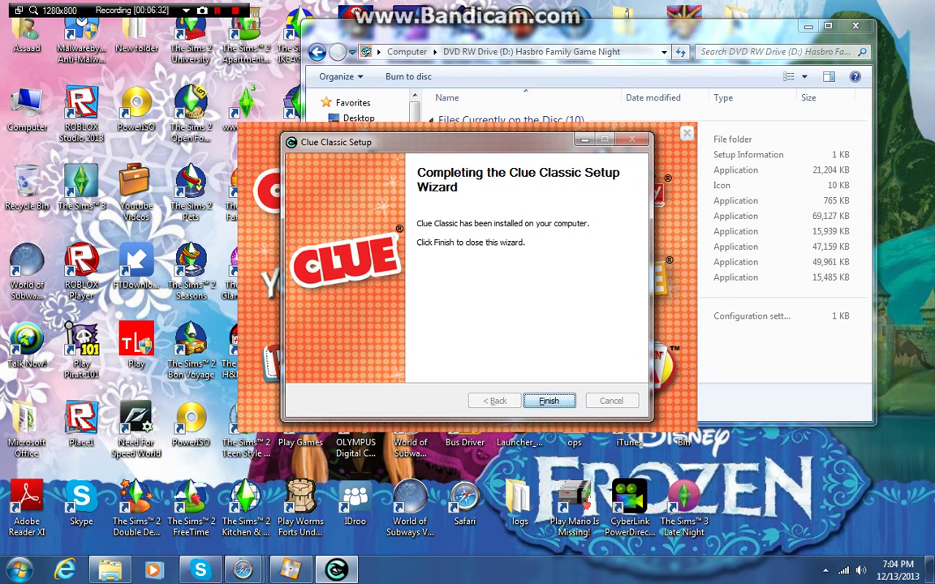
{"action": "key", "text": "Return"}
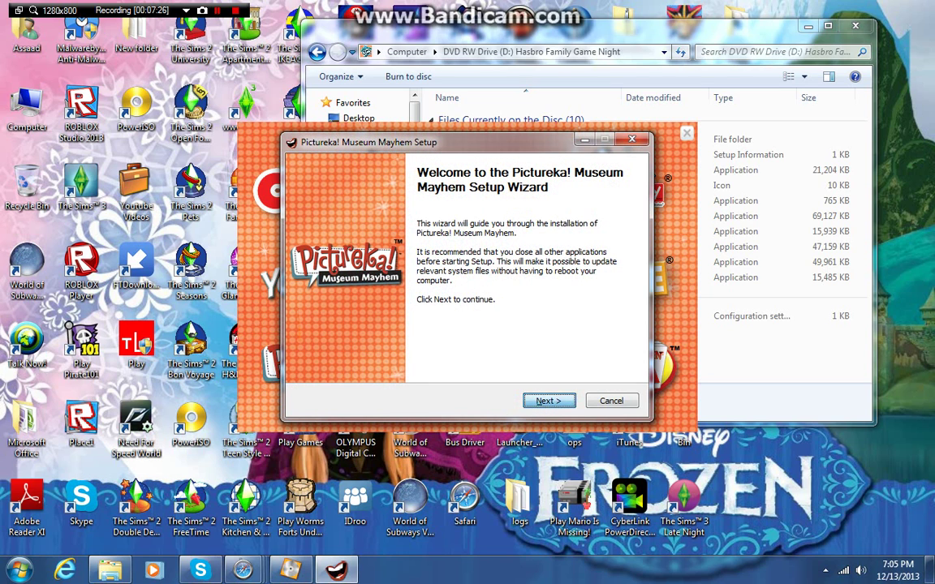
Step: Install Pictureka! Museum Mayhem with the default setup options, and close the game launcher and the disc's file window
{"action": "key", "text": "Return"}
{"action": "key", "text": "Return"}
{"action": "key", "text": "Return"}
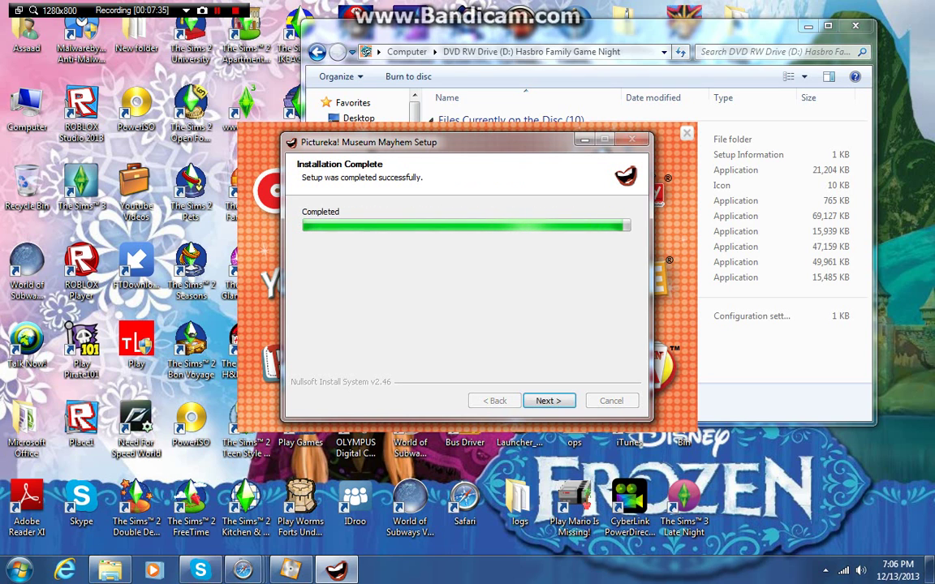
{"action": "key", "text": "Return"}
{"action": "key", "text": "Return"}
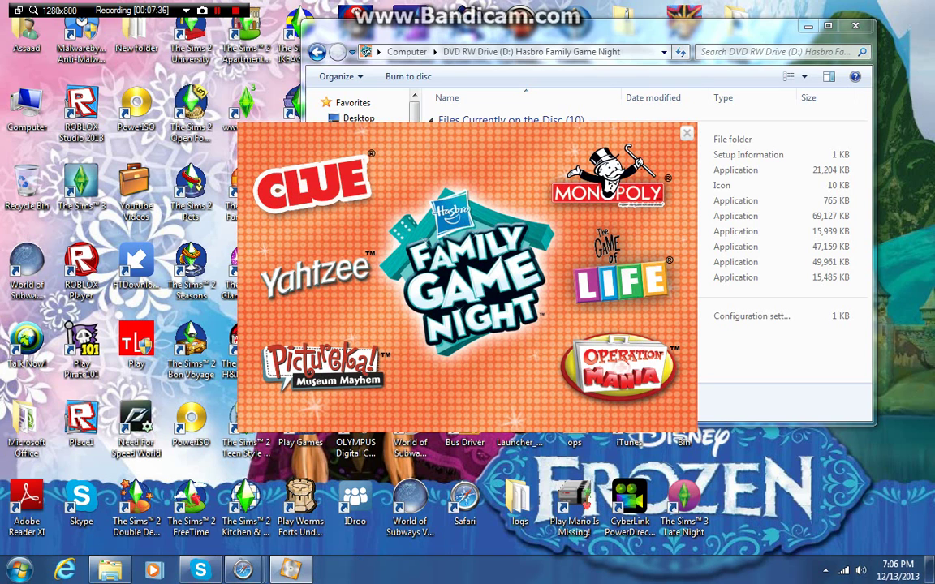
{"action": "key", "text": "alt+F4"}
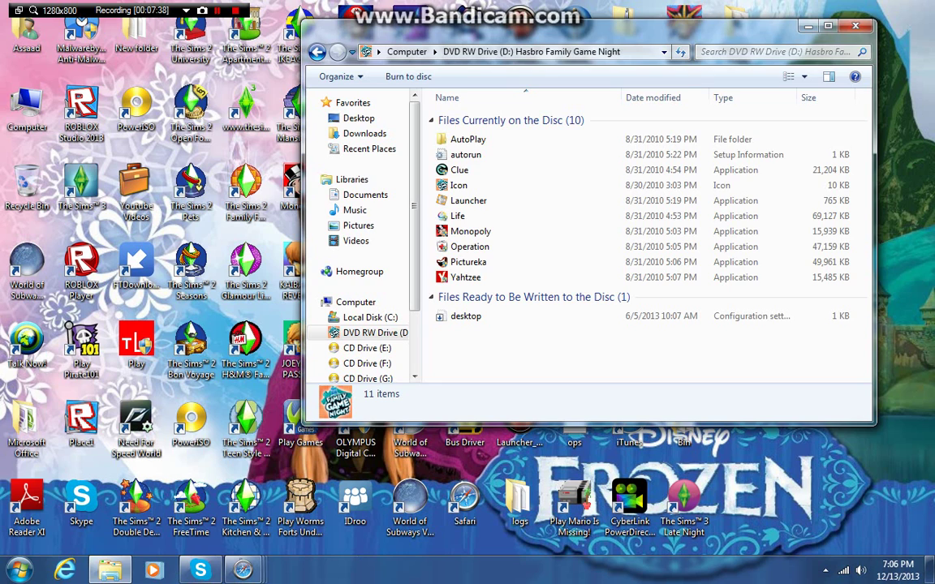
{"action": "key", "text": "alt+F4"}
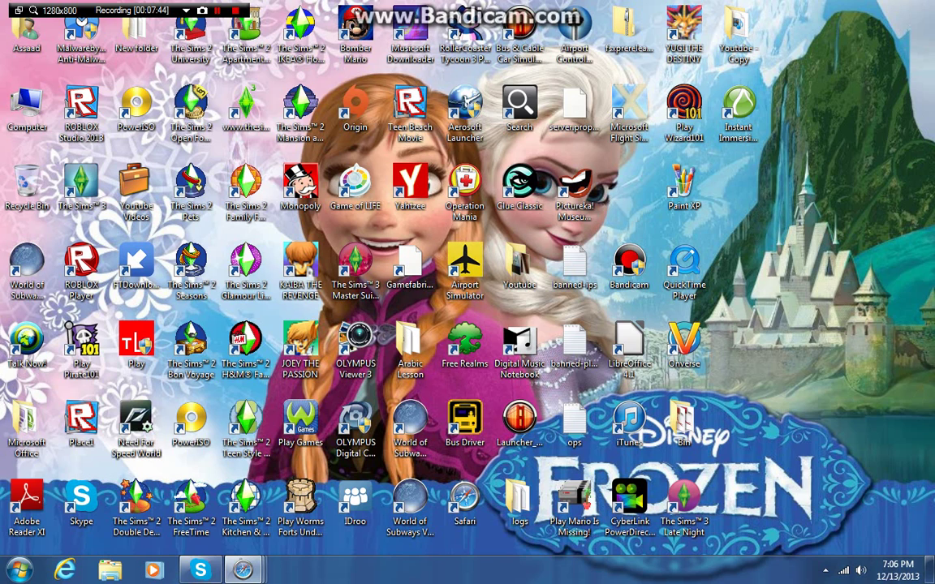
Step: Group the desktop shortcuts for Pictureka!, Clue Classic, Operation Mania, Yahtzee, Game of LIFE and Monopoly together in free space beyond the other icons
{"action": "mouse_move", "coordinate": [574, 191]}
{"action": "left_mouse_down"}
{"action": "mouse_move", "coordinate": [677, 174]}
{"action": "mouse_move", "coordinate": [738, 191]}
{"action": "left_mouse_up"}
{"action": "left_click_drag", "start_coordinate": [519, 187], "coordinate": [763, 285]}
{"action": "left_click_drag", "start_coordinate": [465, 190], "coordinate": [739, 349]}
{"action": "left_click_drag", "start_coordinate": [410, 183], "coordinate": [740, 415]}
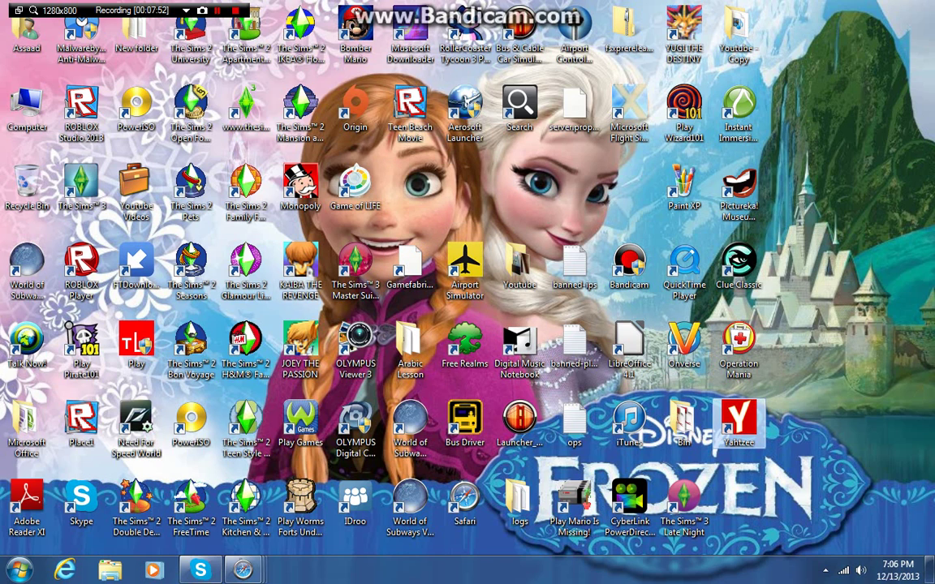
{"action": "left_click_drag", "start_coordinate": [355, 185], "coordinate": [698, 466]}
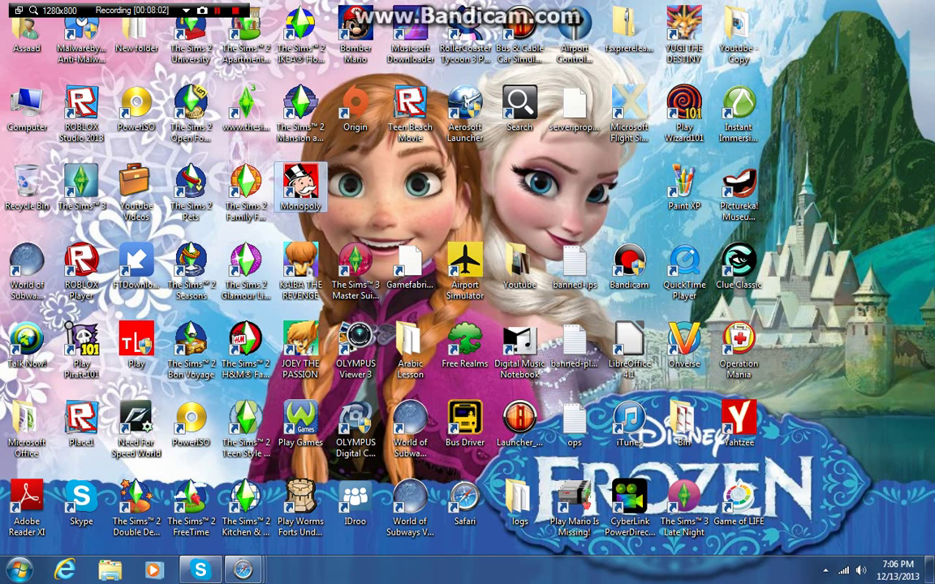
{"action": "left_click_drag", "start_coordinate": [300, 185], "coordinate": [794, 503]}
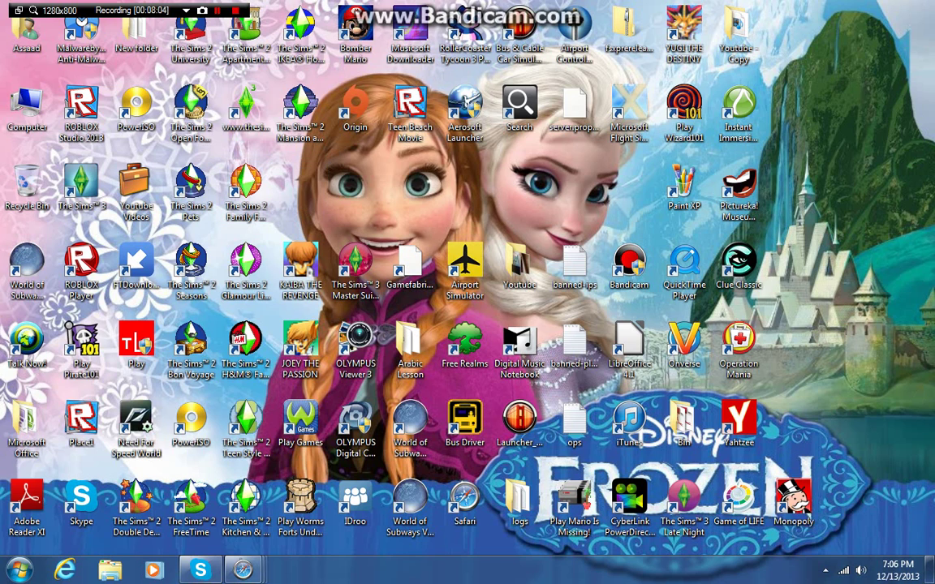
Step: Create a new desktop folder named Family Game Night
{"action": "right_click", "coordinate": [789, 539]}
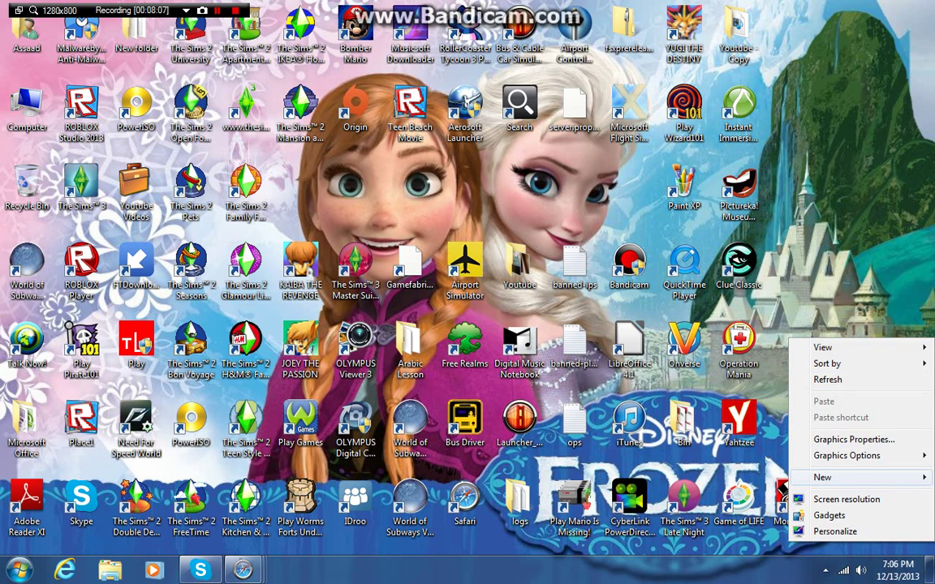
{"action": "mouse_move", "coordinate": [822, 477]}
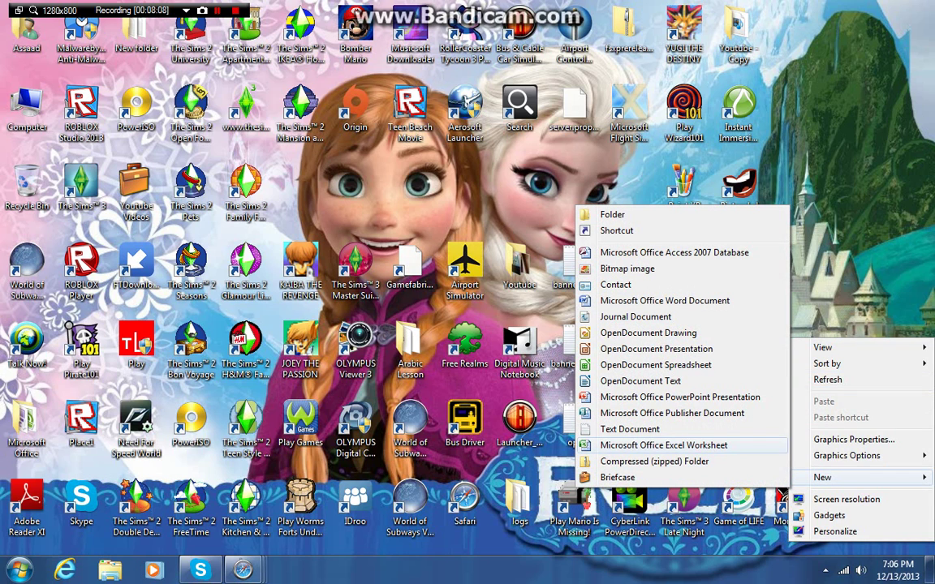
{"action": "left_click", "coordinate": [613, 214]}
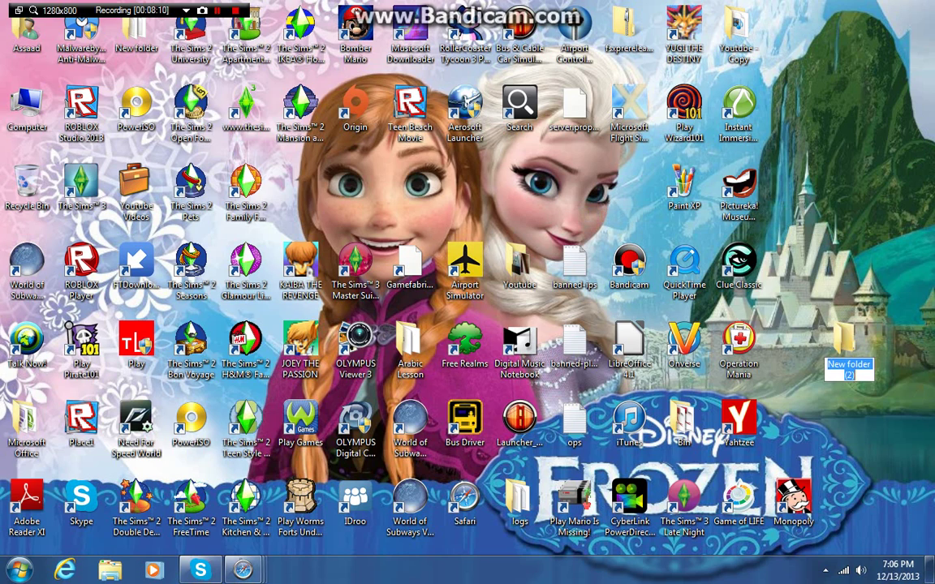
{"action": "type", "text": "Famil"}
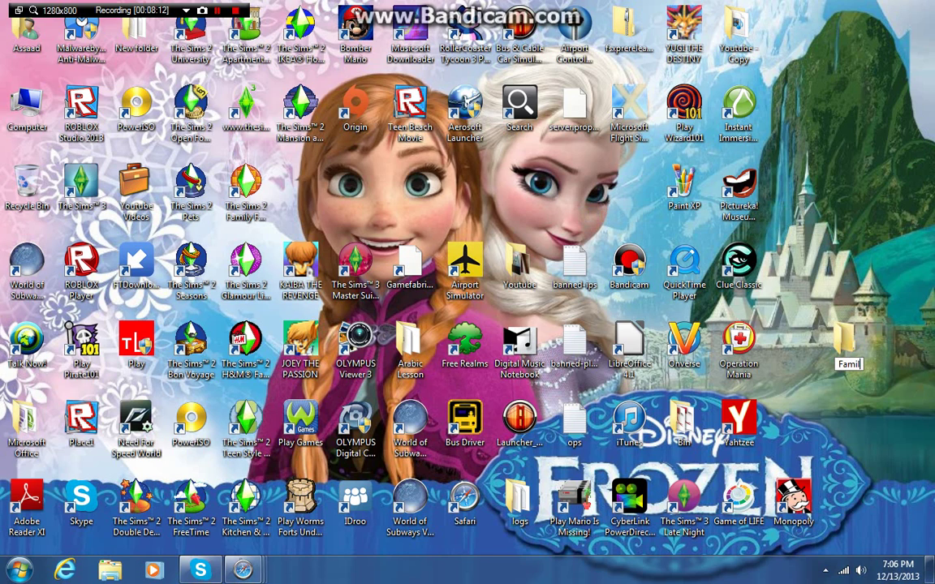
{"action": "type", "text": "y"}
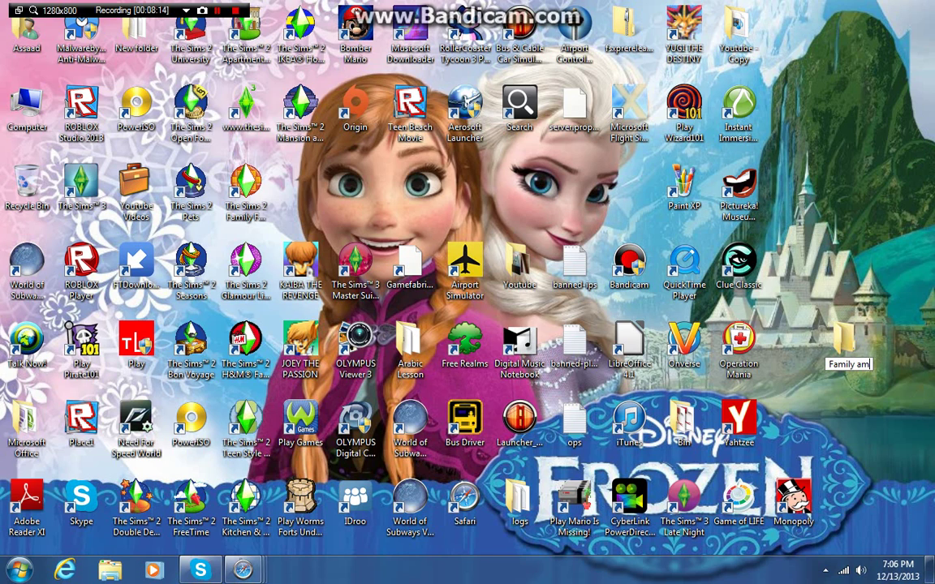
{"action": "type", "text": " Game Night"}
{"action": "key", "text": "Return"}
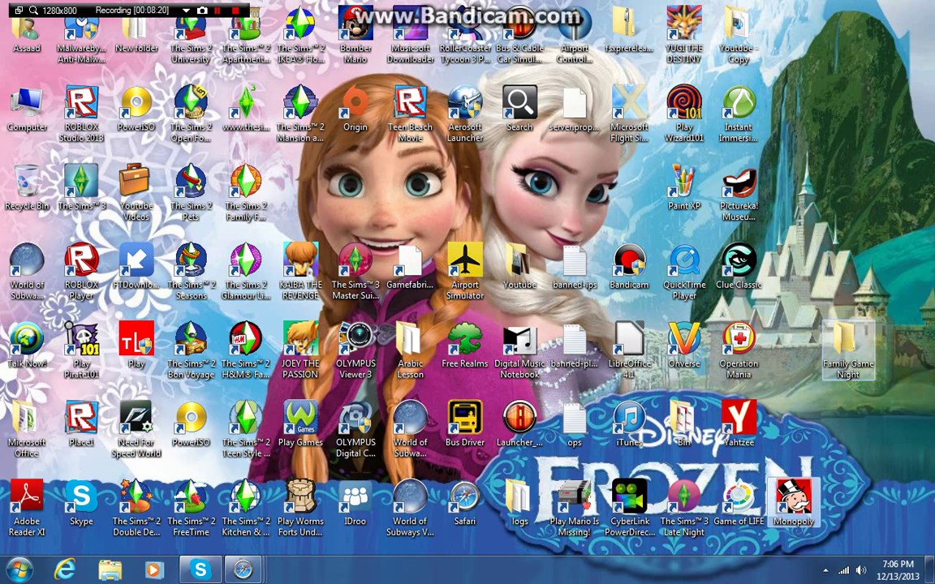
Step: Move the Monopoly, Game of LIFE, Yahtzee, Operation Mania, Clue Classic and Pictureka! shortcuts into the Family Game Night folder
{"action": "left_click_drag", "start_coordinate": [794, 499], "coordinate": [848, 348]}
{"action": "left_click_drag", "start_coordinate": [739, 499], "coordinate": [848, 345]}
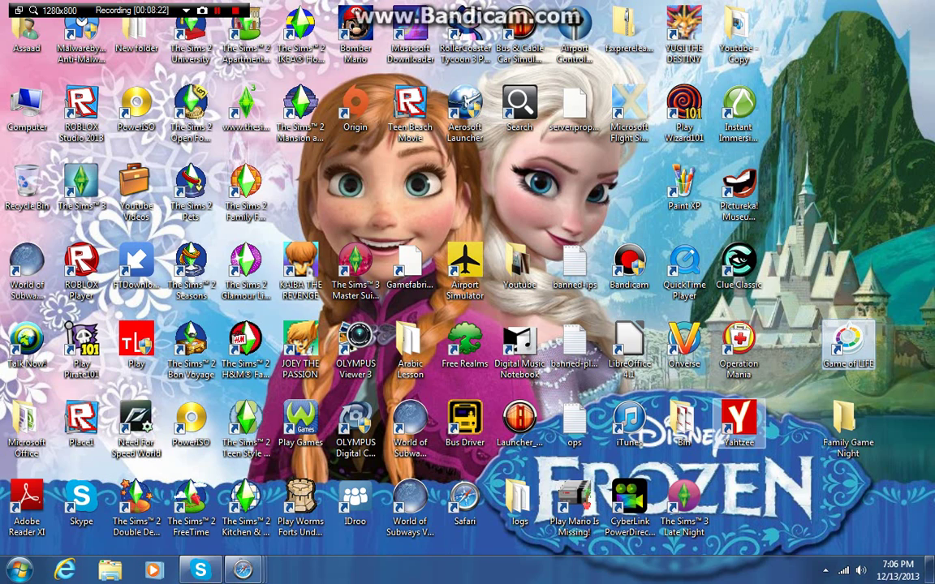
{"action": "left_click_drag", "start_coordinate": [738, 422], "coordinate": [807, 425]}
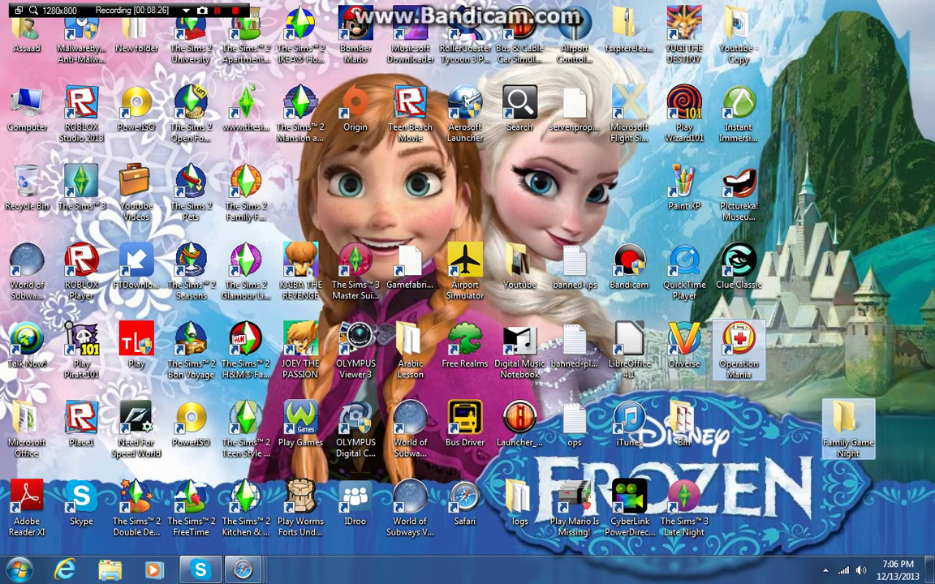
{"action": "left_click_drag", "start_coordinate": [738, 349], "coordinate": [794, 357]}
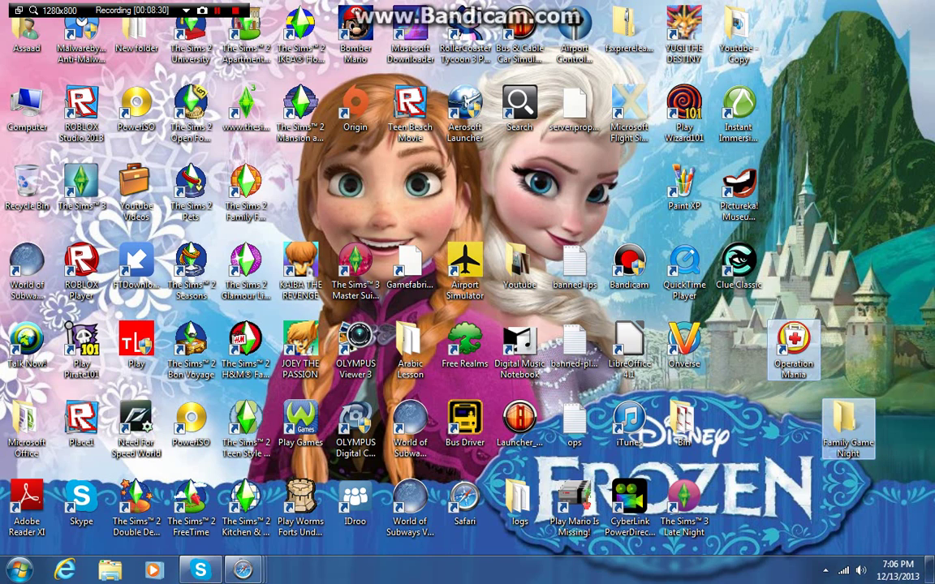
{"action": "left_click", "coordinate": [730, 341]}
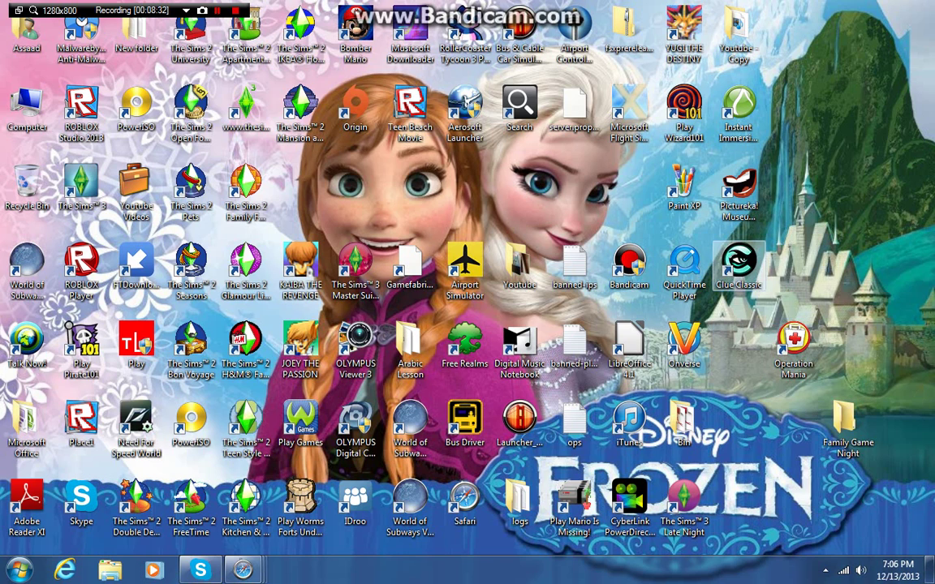
{"action": "left_click_drag", "start_coordinate": [738, 264], "coordinate": [848, 426]}
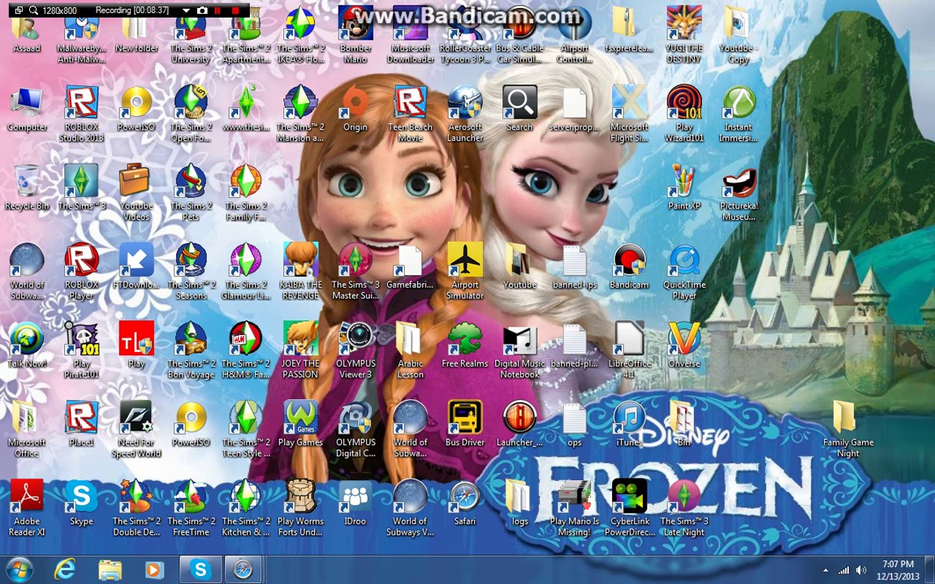
{"action": "left_click_drag", "start_coordinate": [738, 187], "coordinate": [848, 426]}
Step: Check the contents of the Family Game Night folder, close it, and move the folder next to the Paint XP shortcut
{"action": "double_click", "coordinate": [844, 422]}
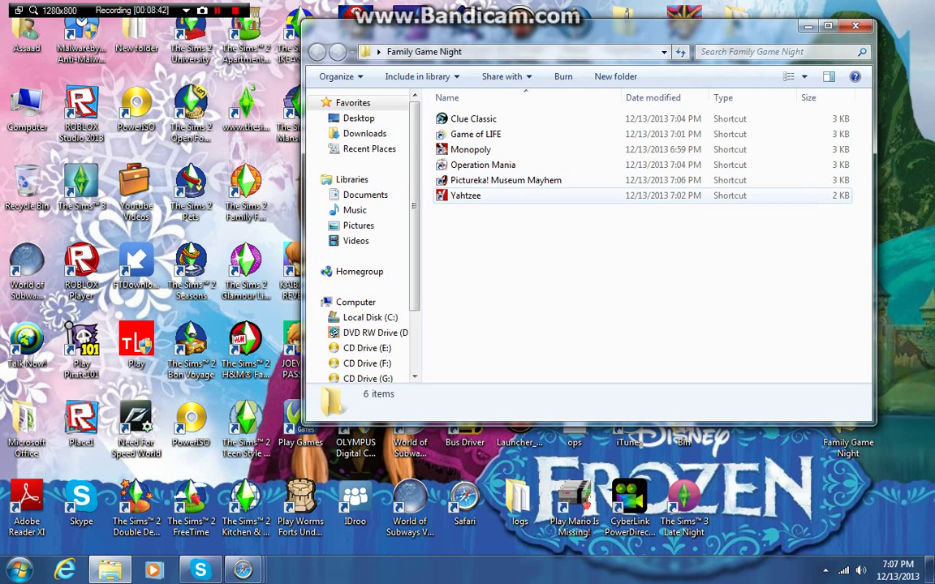
{"action": "key", "text": "alt+F4"}
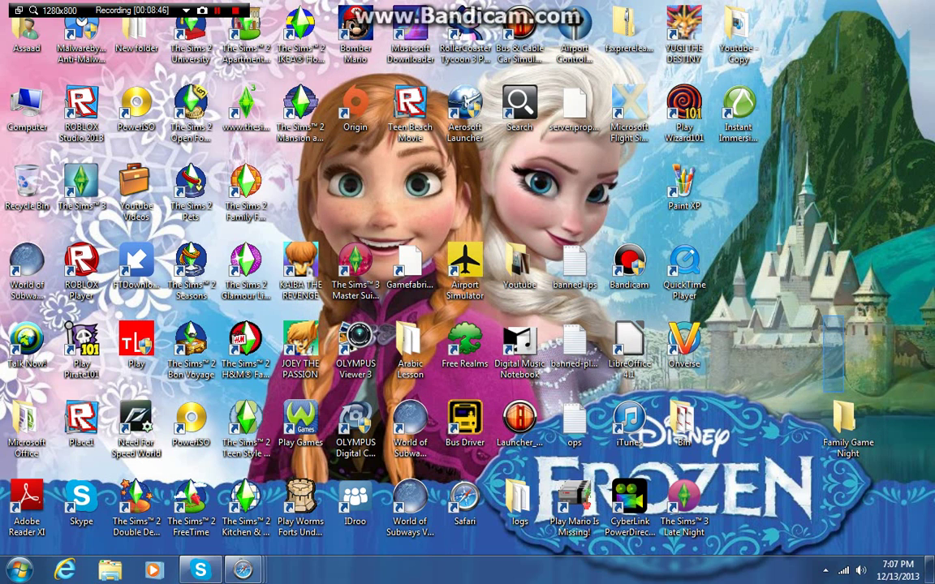
{"action": "mouse_move", "coordinate": [844, 422]}
{"action": "left_mouse_down"}
{"action": "mouse_move", "coordinate": [755, 253]}
{"action": "mouse_move", "coordinate": [665, 178]}
{"action": "mouse_move", "coordinate": [641, 195]}
{"action": "mouse_move", "coordinate": [665, 239]}
{"action": "mouse_move", "coordinate": [734, 191]}
{"action": "left_mouse_up"}
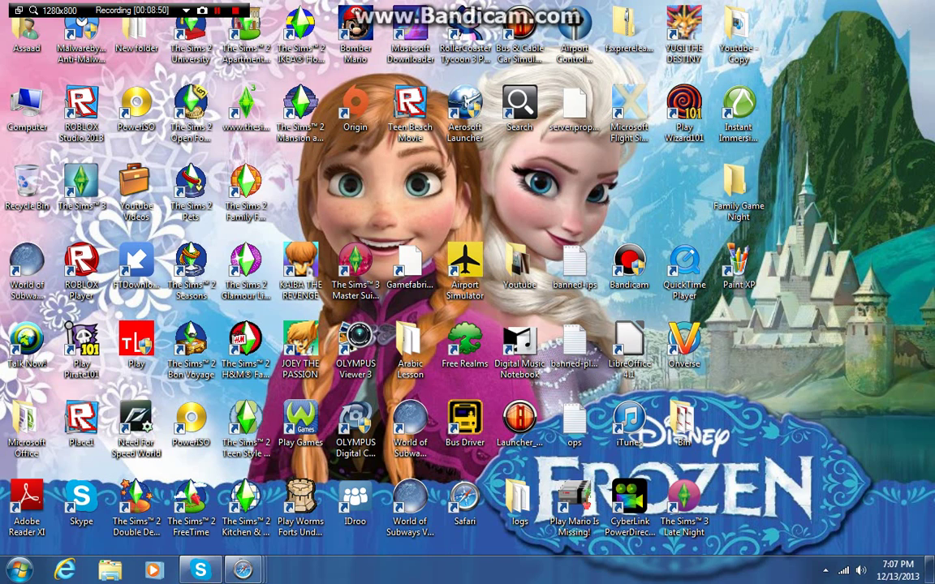